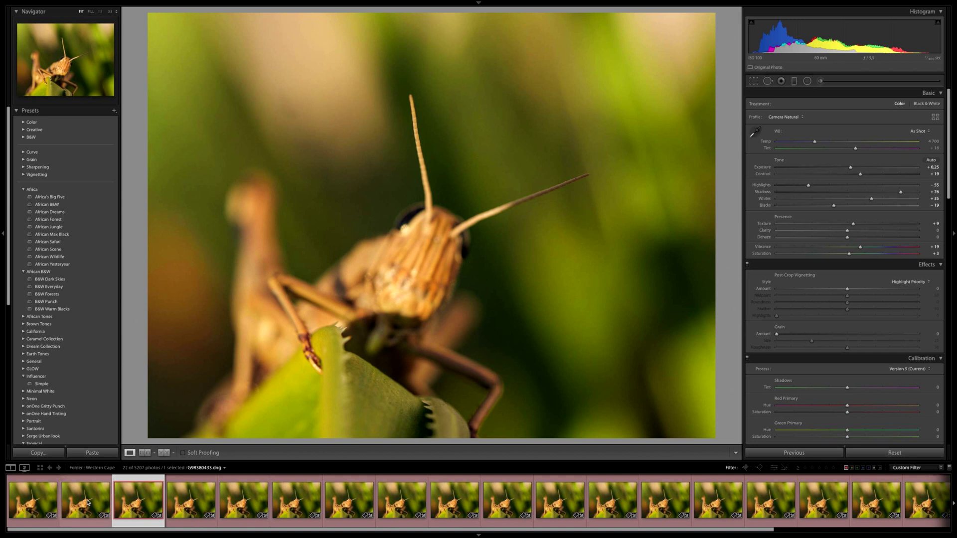
# Browse the grasshopper frames one by one through G9R380449.dng to examine how the focus point shifts
pyautogui.press('Right')
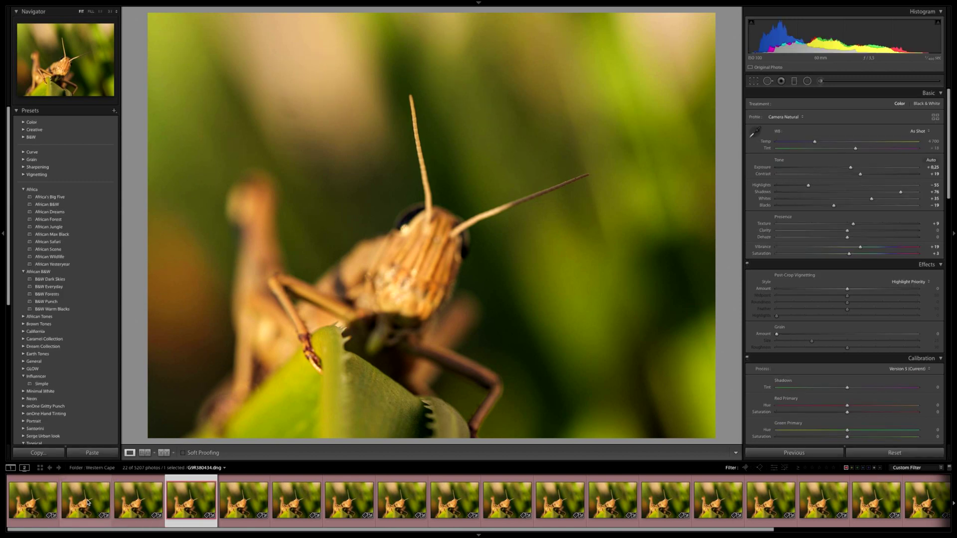
pyautogui.press('Right')
pyautogui.press('Right')
pyautogui.press('Right')
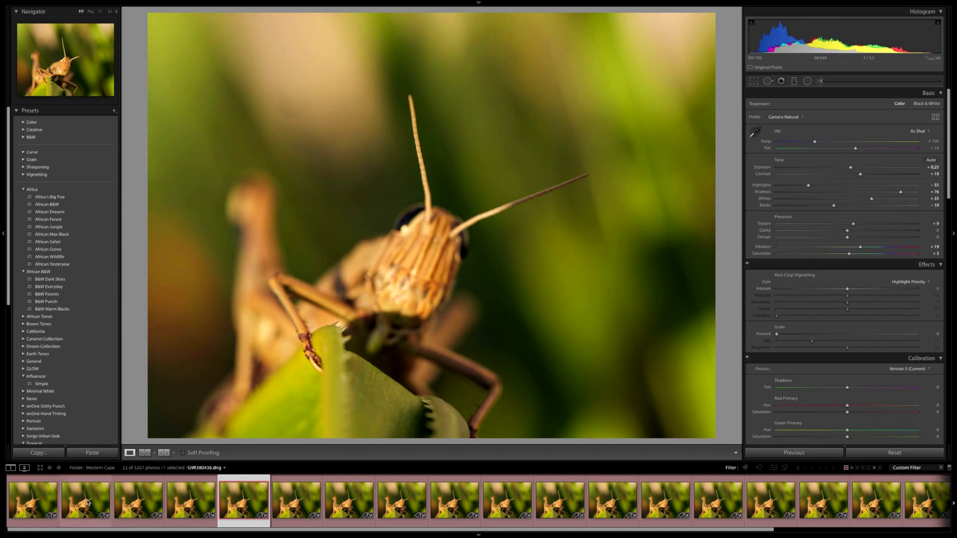
pyautogui.press('Right')
pyautogui.press('Right')
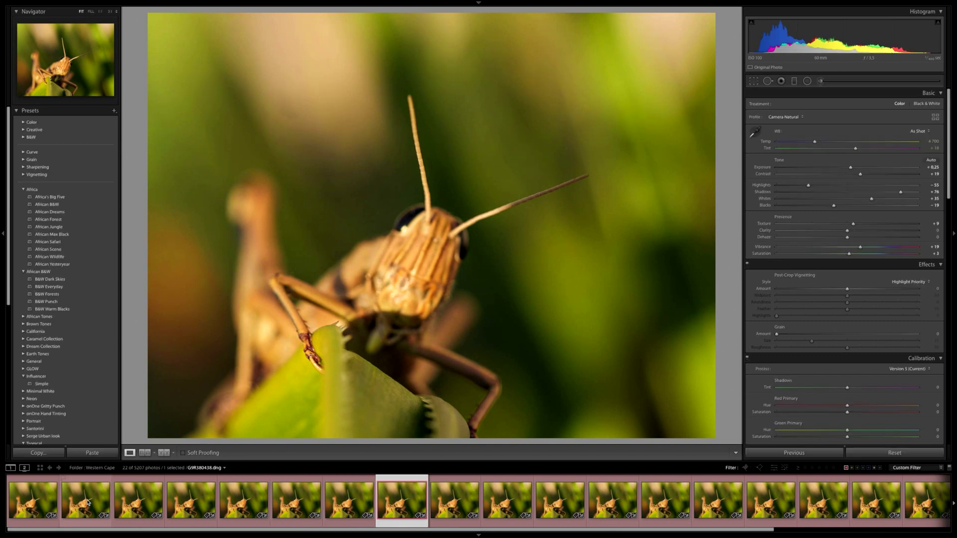
pyautogui.press('Right')
pyautogui.press('Right')
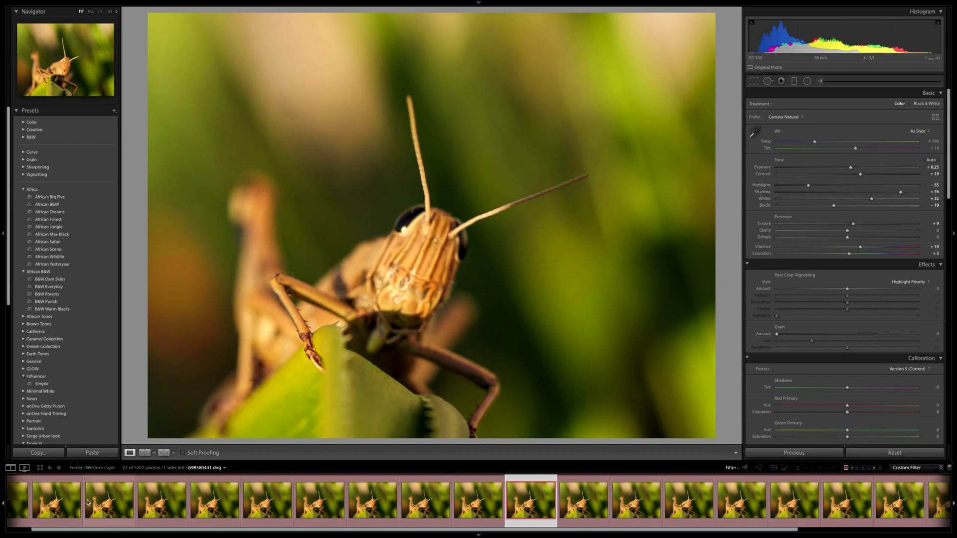
pyautogui.press('Right')
pyautogui.press('Right')
pyautogui.press('Right')
pyautogui.press('Right')
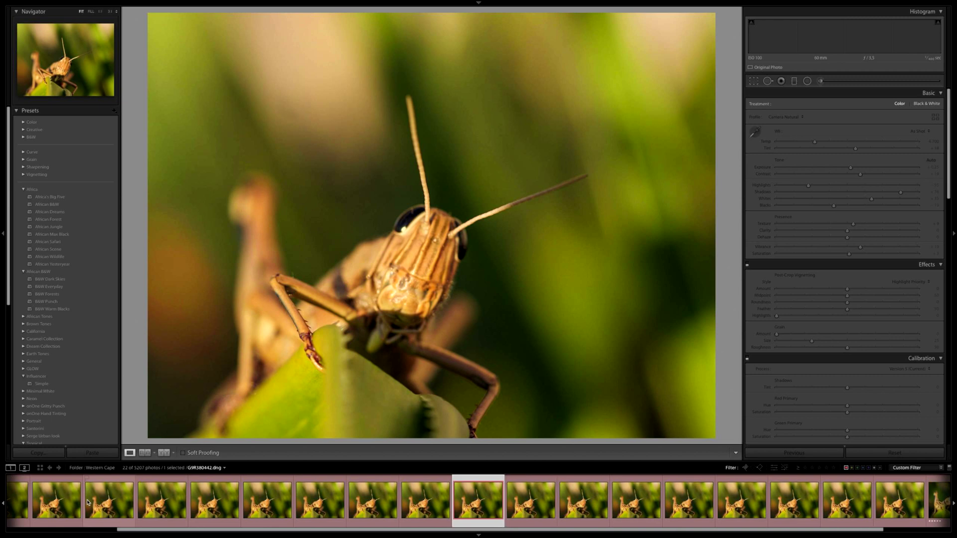
pyautogui.press('Right')
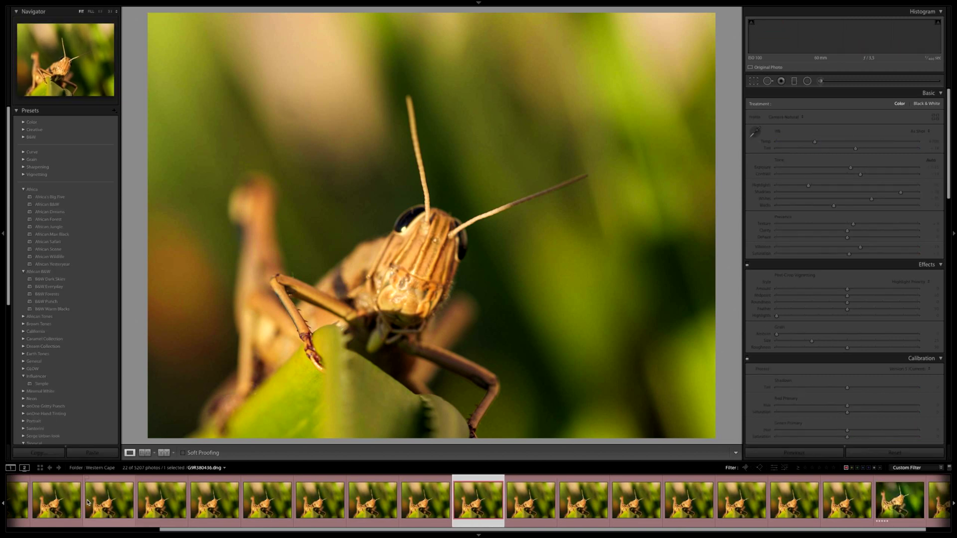
pyautogui.press('Right')
pyautogui.press('Right')
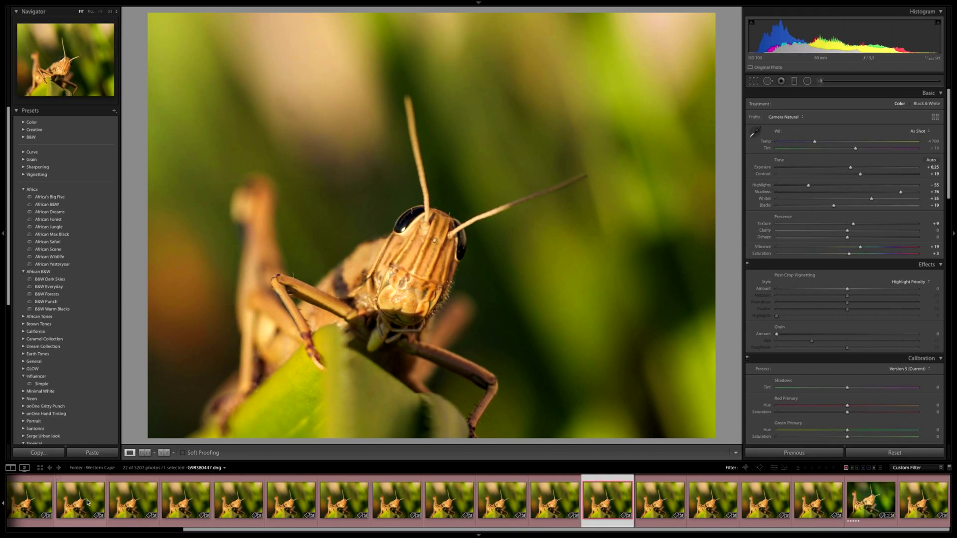
pyautogui.press('Right')
pyautogui.press('Right')
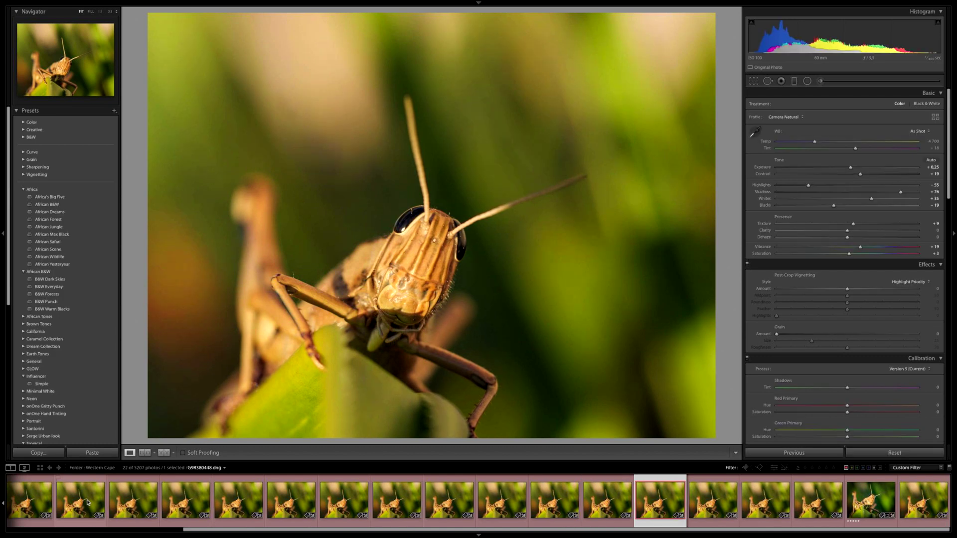
pyautogui.press('Right')
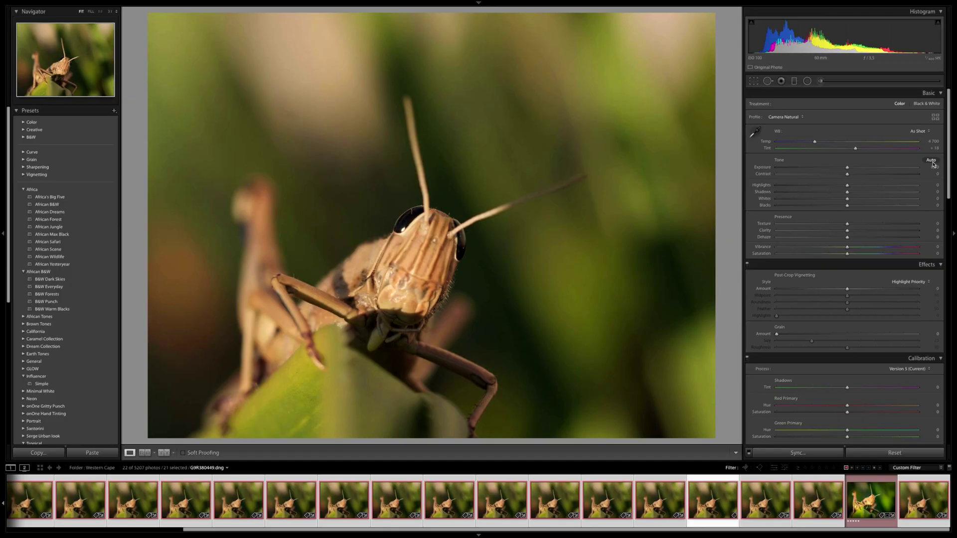
# Apply Auto tone to the active grasshopper photo and set Blacks to -18 using the shadow clipping preview
pyautogui.click(932, 163)
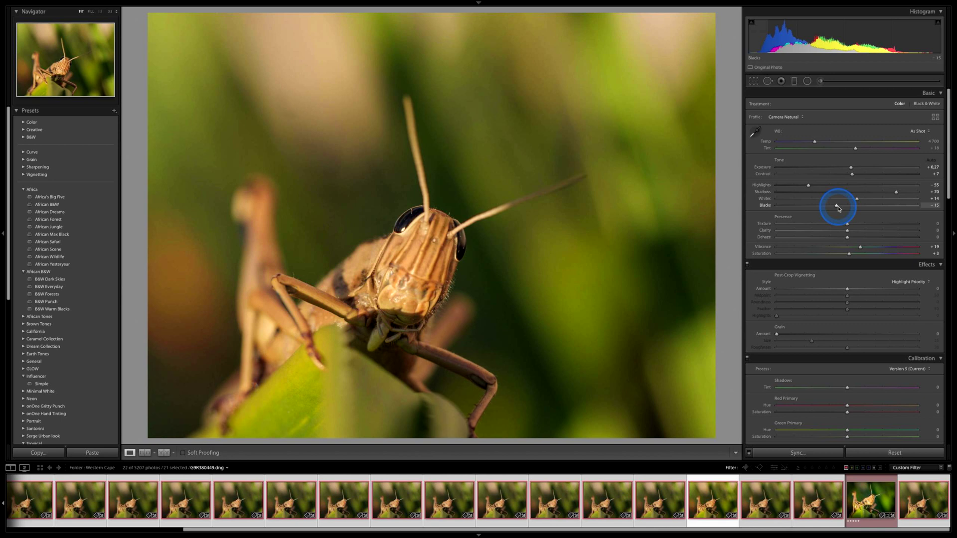
pyautogui.press('alt')
pyautogui.moveTo(836, 206)
pyautogui.mouseDown()
pyautogui.moveTo(823, 208)
pyautogui.moveTo(833, 209)
pyautogui.mouseUp()
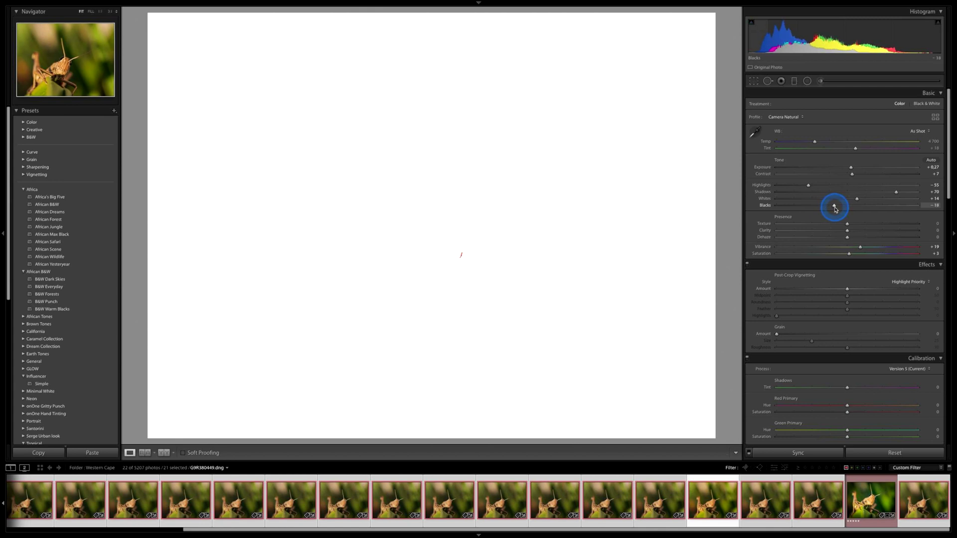
pyautogui.moveTo(835, 209); pyautogui.dragTo(835, 209)
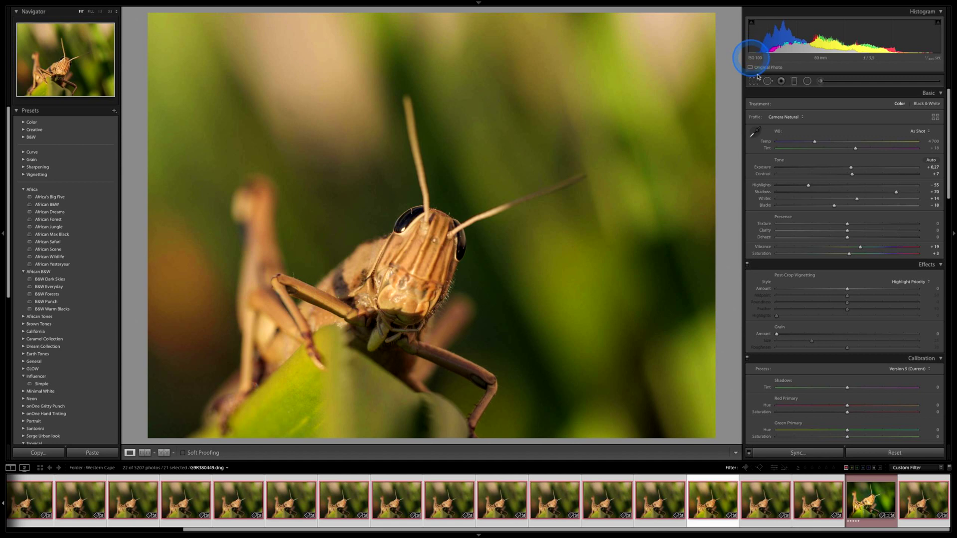
# Set Whites to +40, checking the highlight clipping preview while adjusting
pyautogui.press('alt')
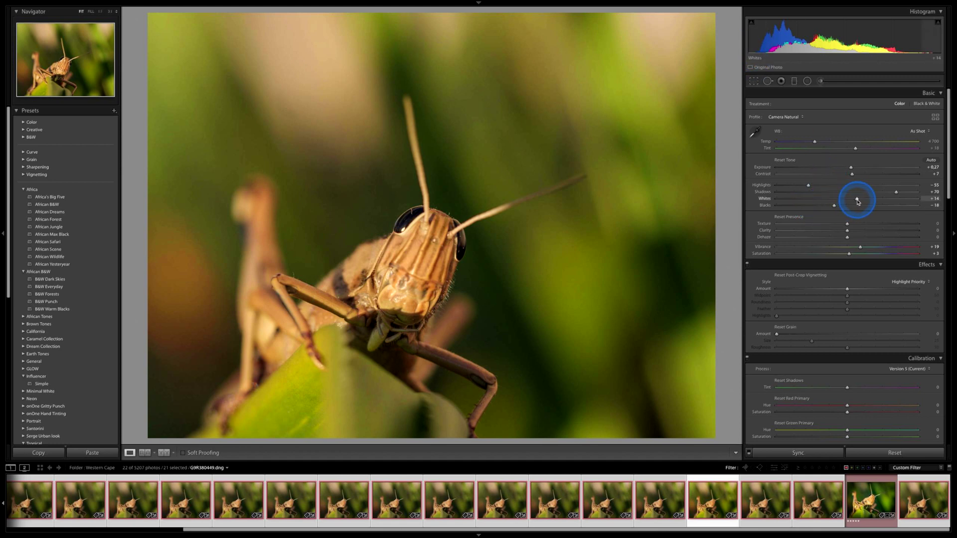
pyautogui.moveTo(858, 200); pyautogui.dragTo(885, 203)
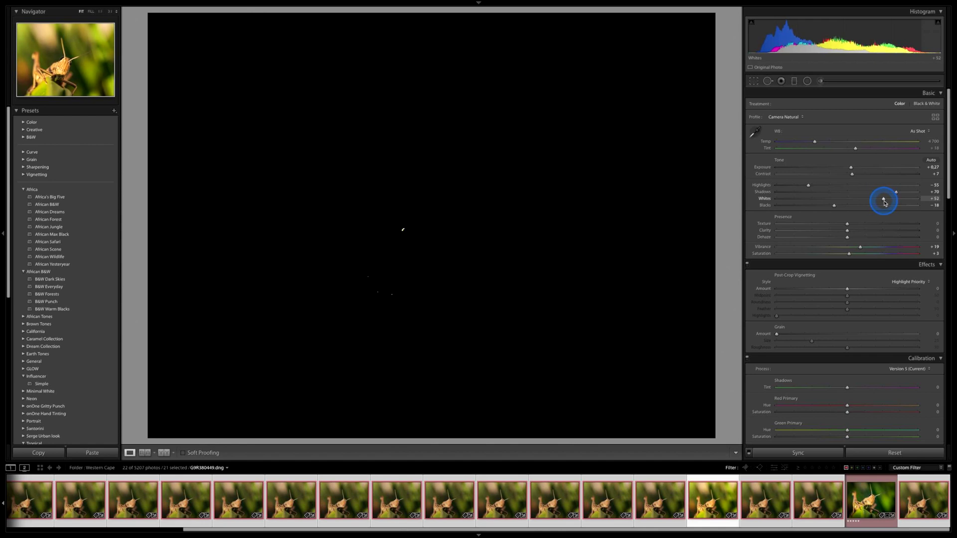
pyautogui.moveTo(884, 203); pyautogui.dragTo(885, 203)
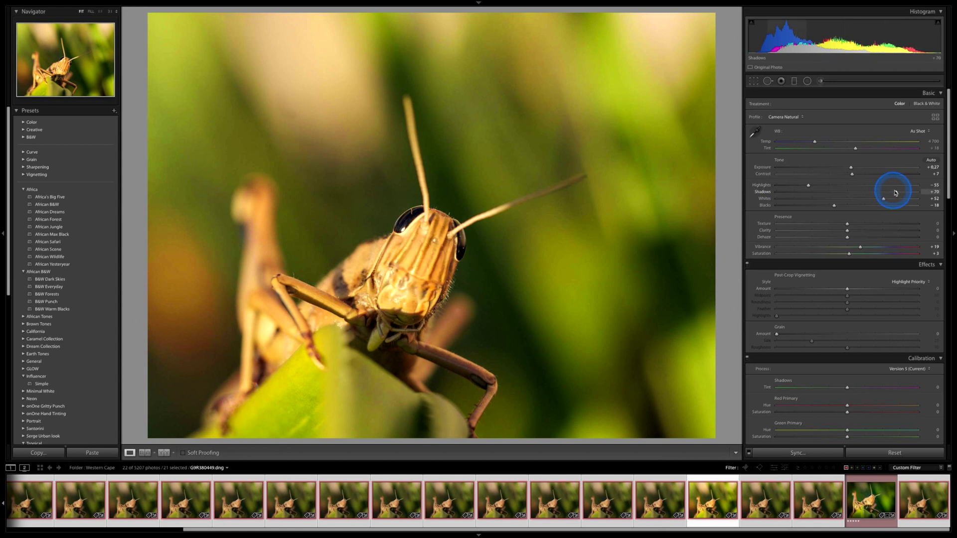
pyautogui.moveTo(885, 201); pyautogui.dragTo(881, 201)
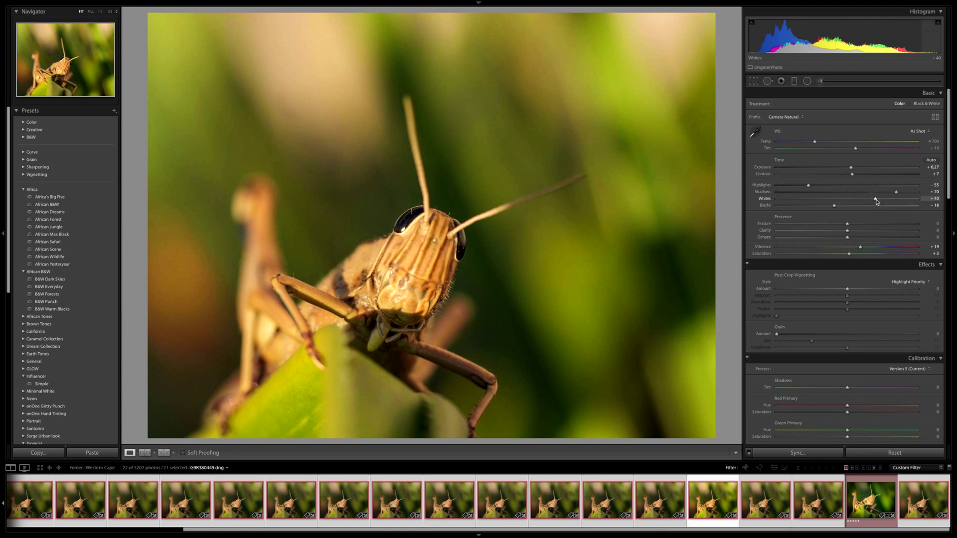
pyautogui.click(873, 203)
# Set Texture to +15 for the active grasshopper photo
pyautogui.click(861, 242)
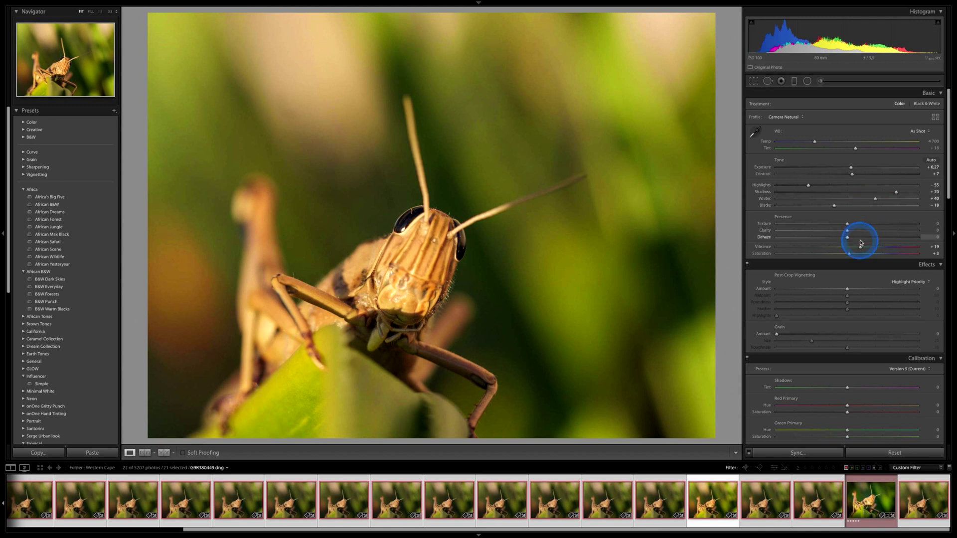
pyautogui.click(858, 224)
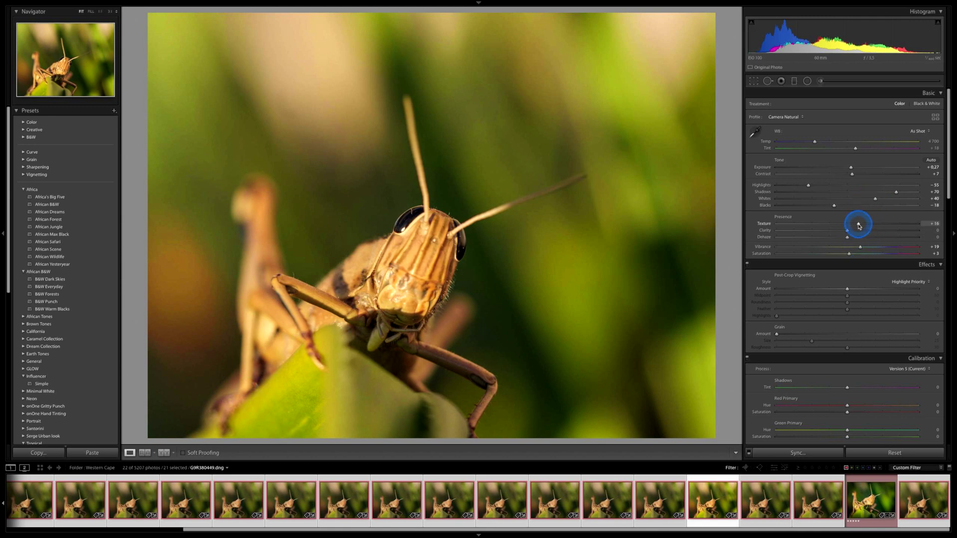
pyautogui.moveTo(859, 226); pyautogui.dragTo(857, 226)
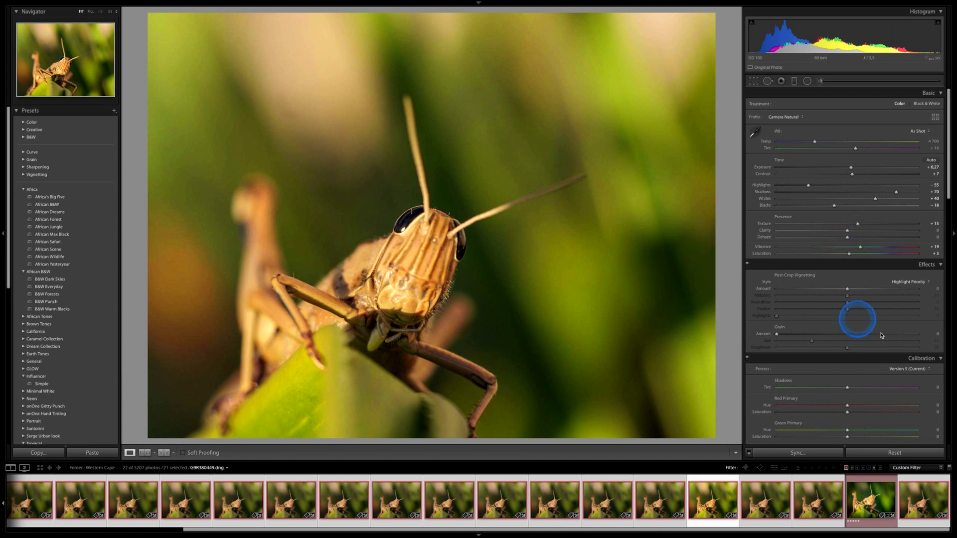
# Synchronize all develop settings from the edited photo to the other selected grasshopper frames
pyautogui.scroll(-3, 880, 331)
pyautogui.scroll(3, 881, 335)
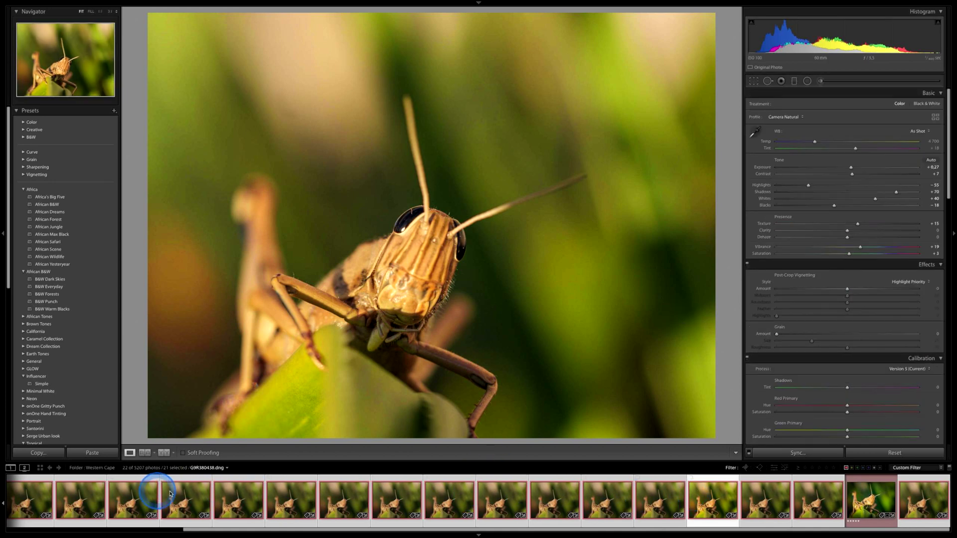
pyautogui.click(799, 453)
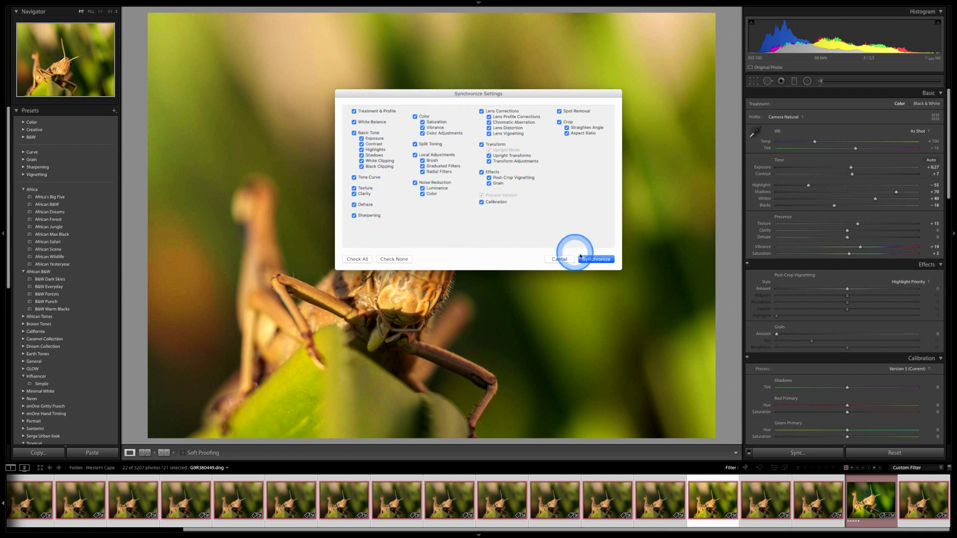
pyautogui.click(599, 260)
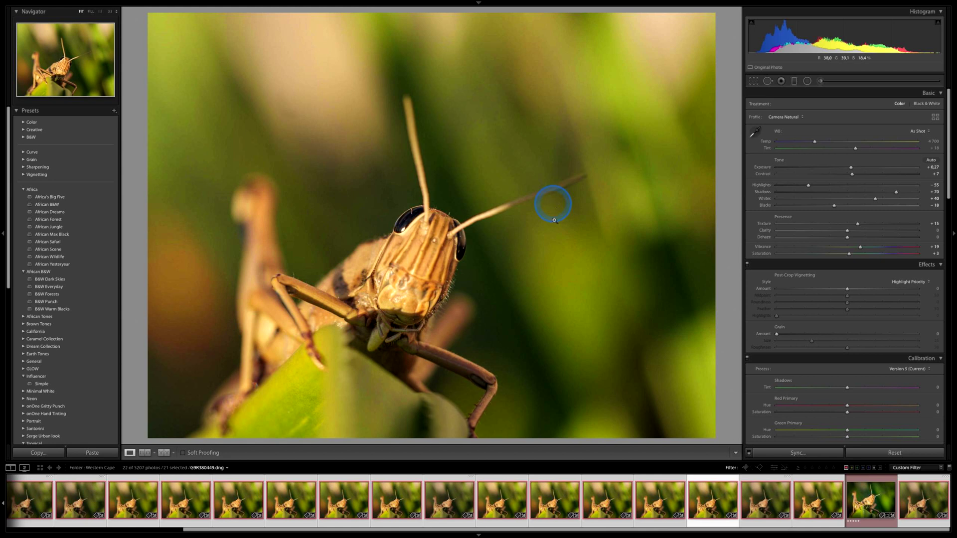
# Open all the selected grasshopper frames as layers of one document in Photoshop
pyautogui.rightClick(495, 494)
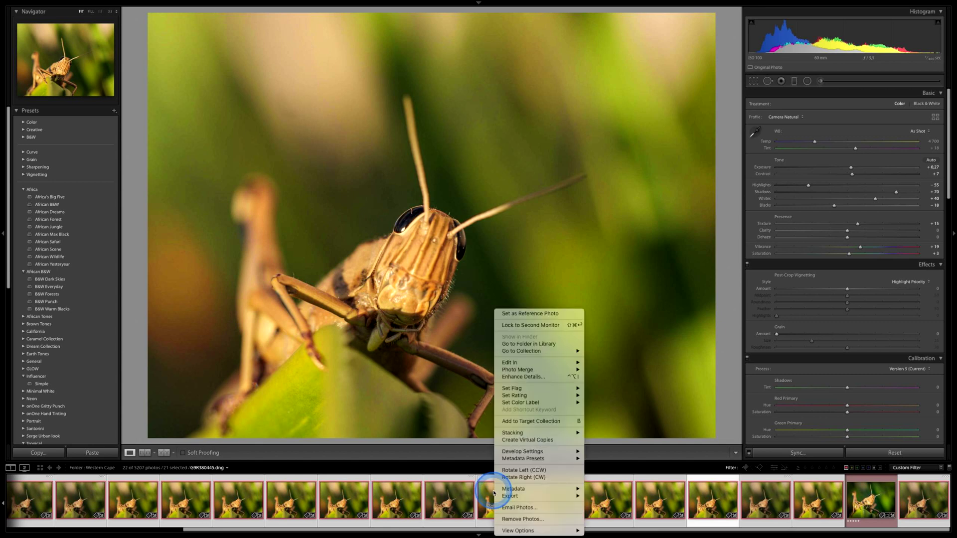
pyautogui.moveTo(526, 451)
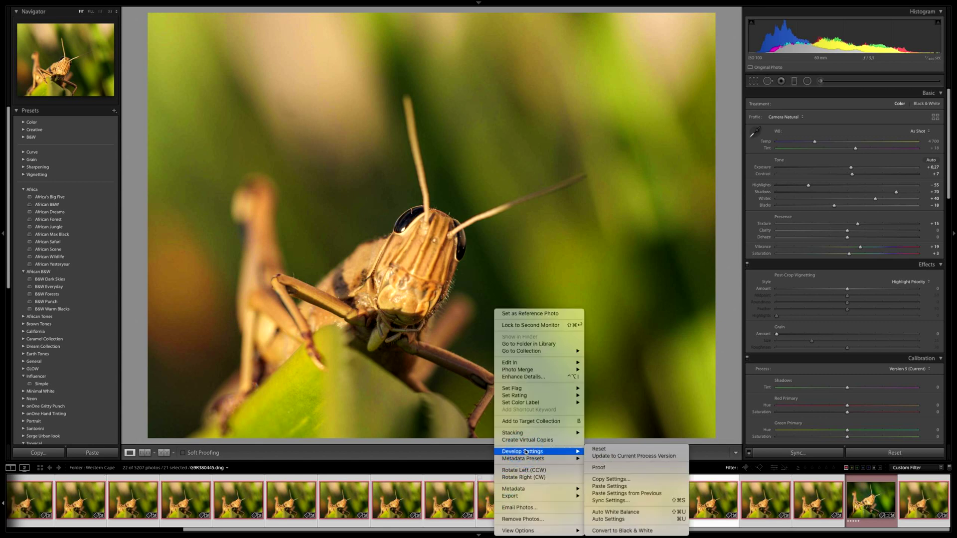
pyautogui.moveTo(551, 367)
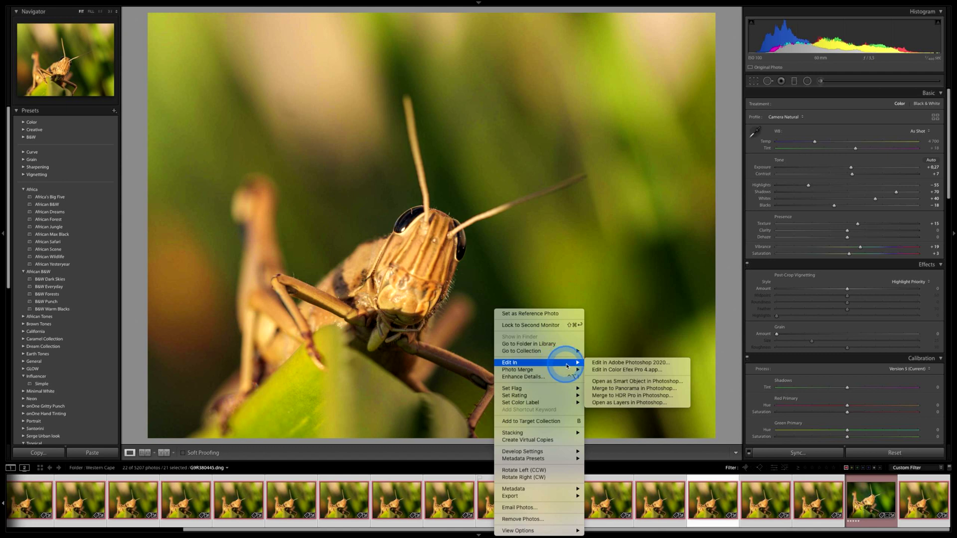
pyautogui.click(614, 404)
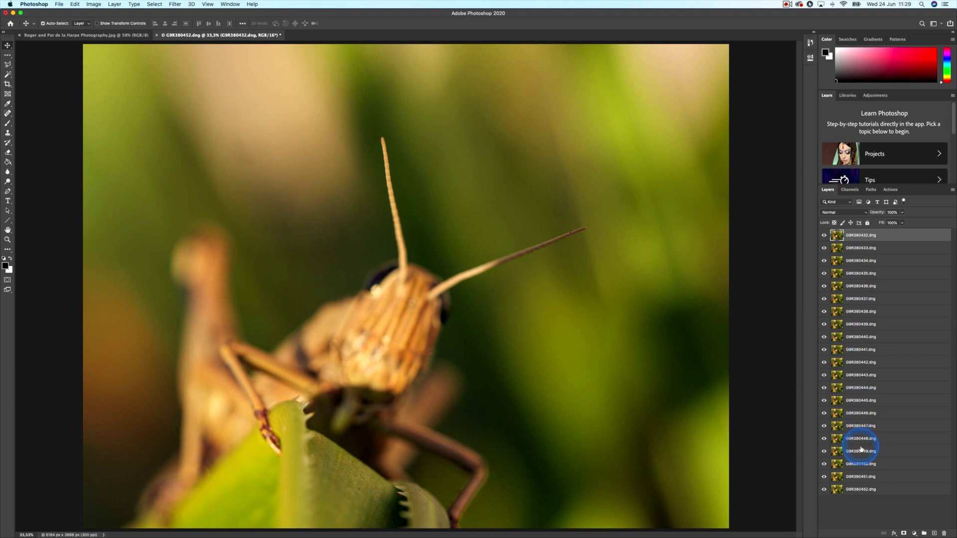
# Select all layers from G9R380432.dng to G9R380452.dng and auto-align them with the Auto projection
pyautogui.keyDown('shift'); pyautogui.click(860, 489); pyautogui.keyUp('shift')
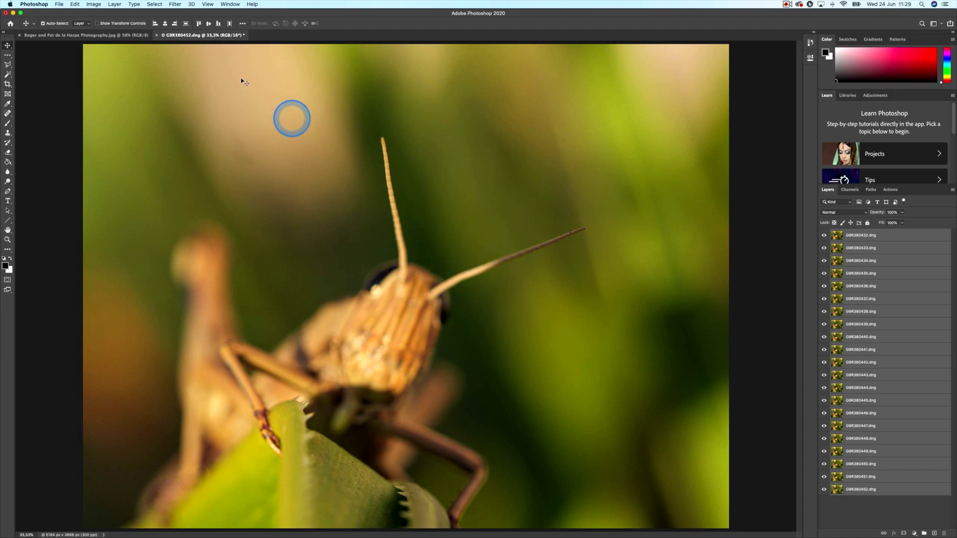
pyautogui.click(75, 4)
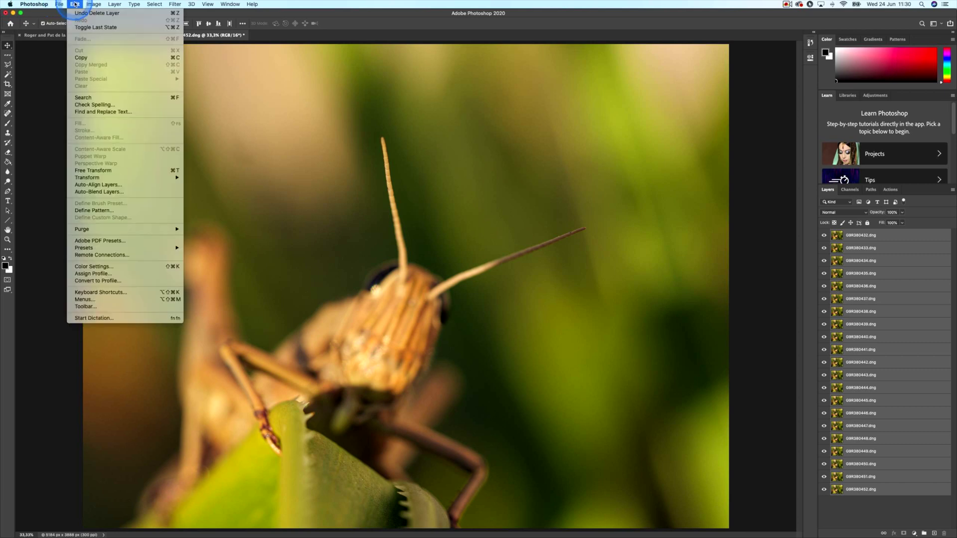
pyautogui.click(106, 185)
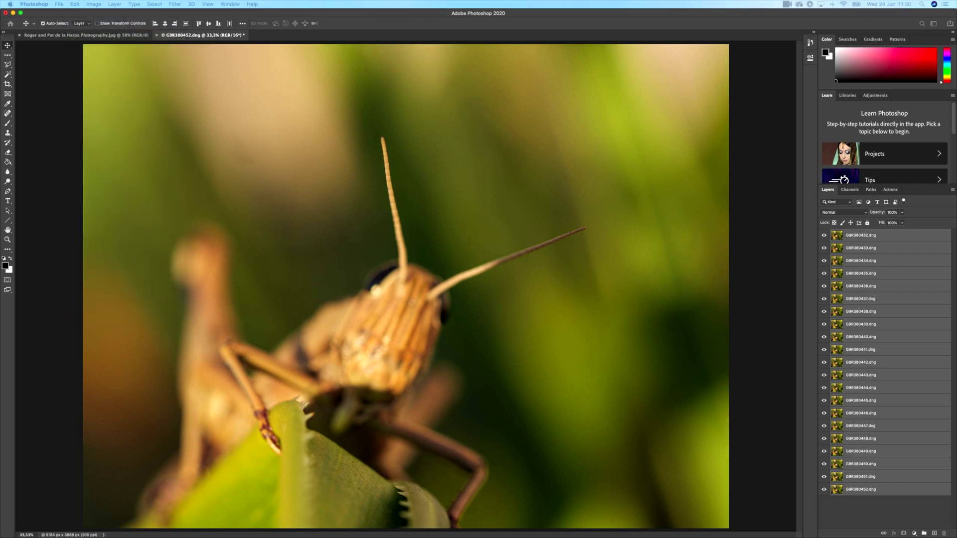
pyautogui.moveTo(572, 149); pyautogui.dragTo(368, 132)
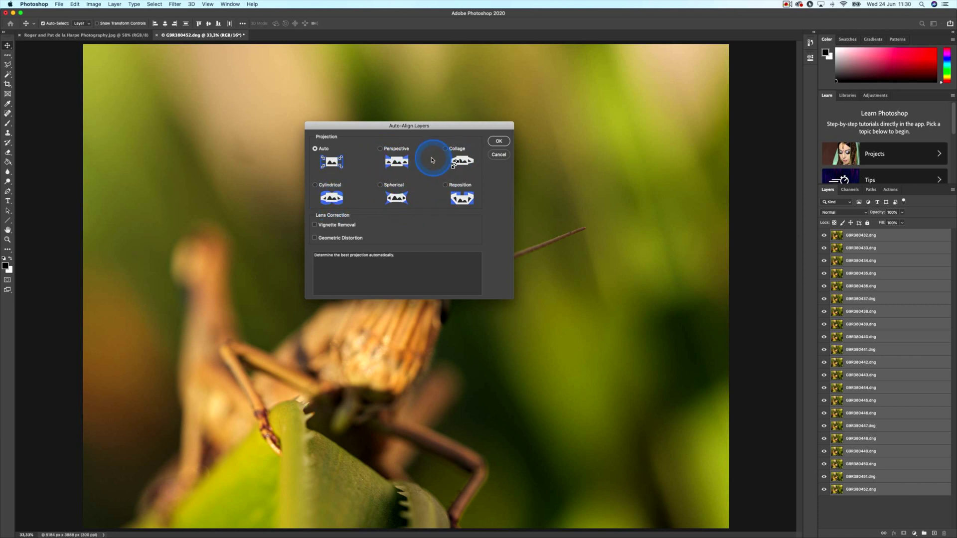
pyautogui.click(499, 142)
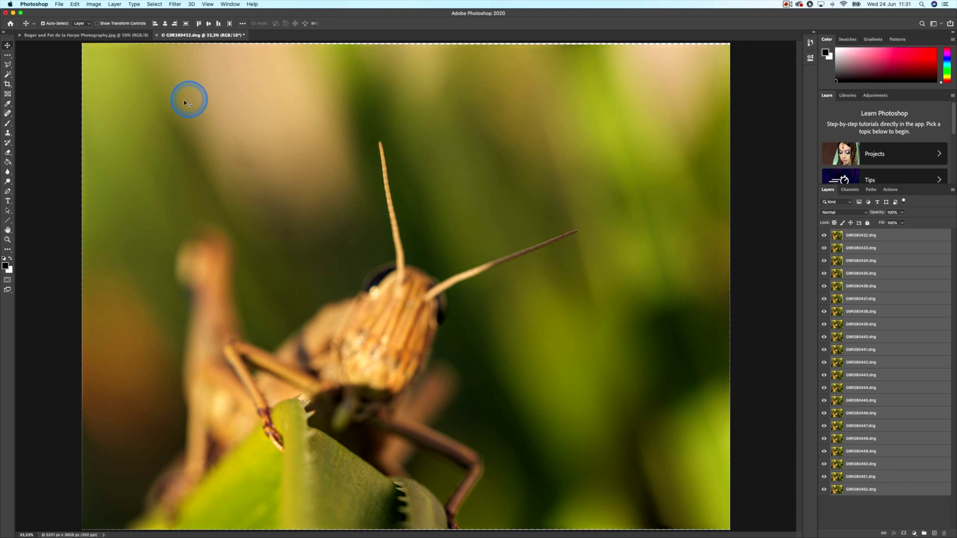
# Auto-blend the aligned layers with Stack Images, Seamless Tones and Colors, and Content Aware Fill Transparent Areas enabled
pyautogui.click(76, 5)
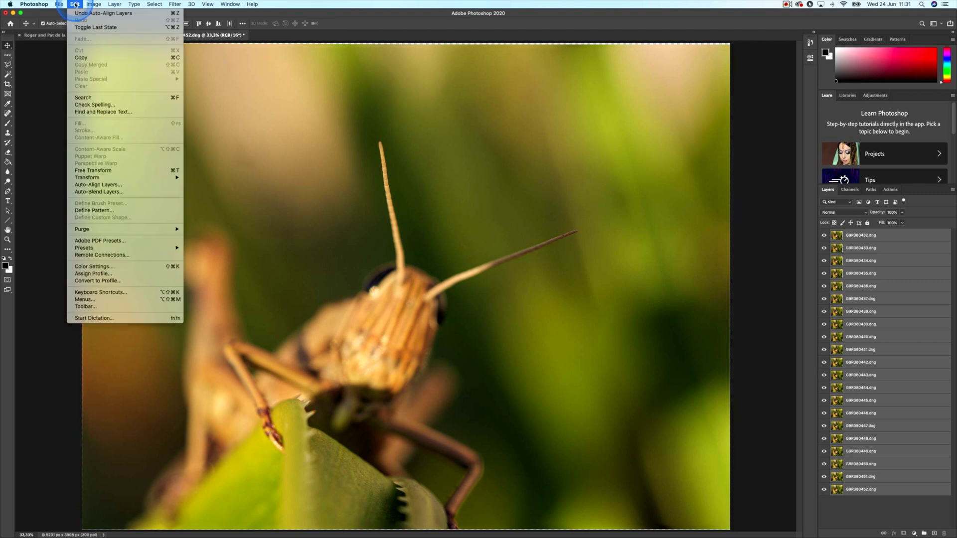
pyautogui.click(105, 193)
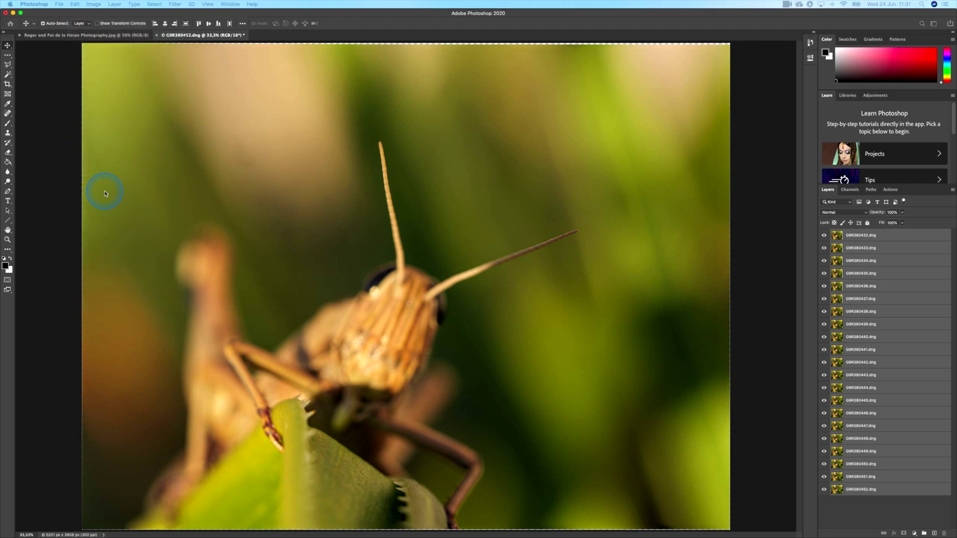
pyautogui.moveTo(440, 160); pyautogui.dragTo(368, 160)
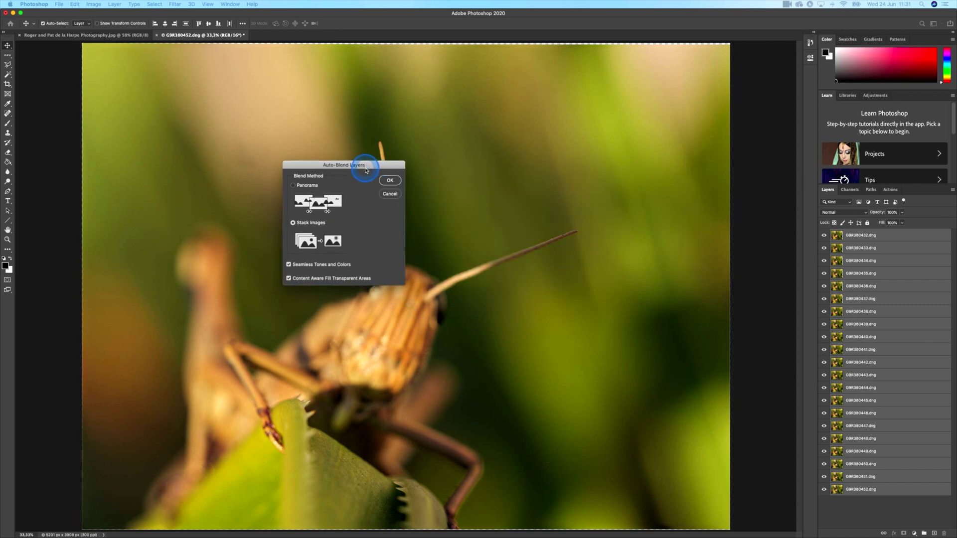
pyautogui.click(292, 234)
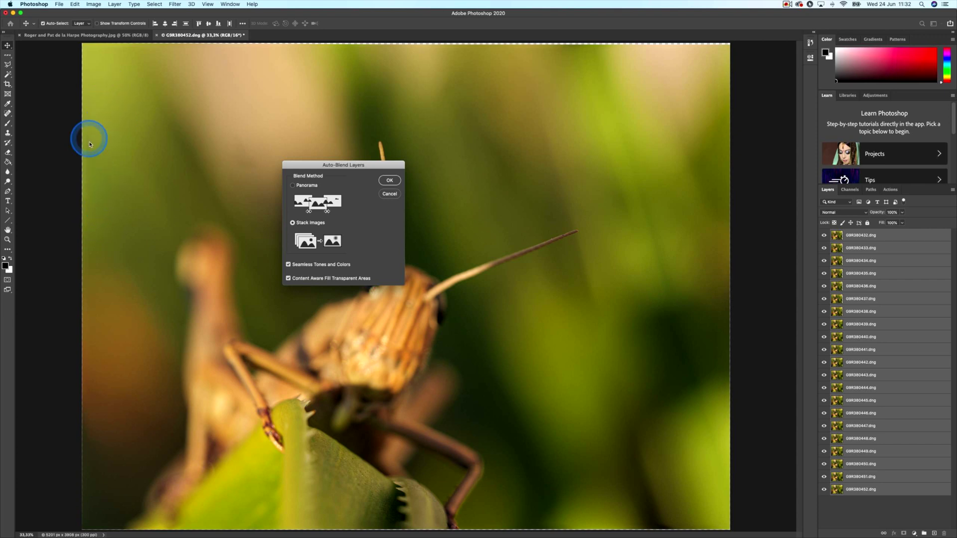
pyautogui.click(391, 181)
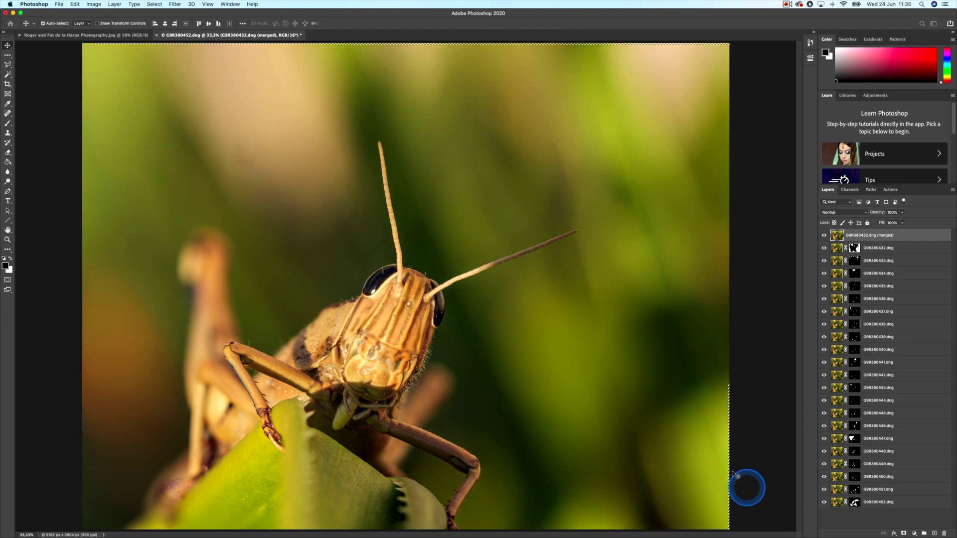
# Clear the selection around the blended image and flatten all layers into a single background
pyautogui.keyDown('super'); pyautogui.click(736, 442); pyautogui.keyUp('super')
pyautogui.press('super+d')
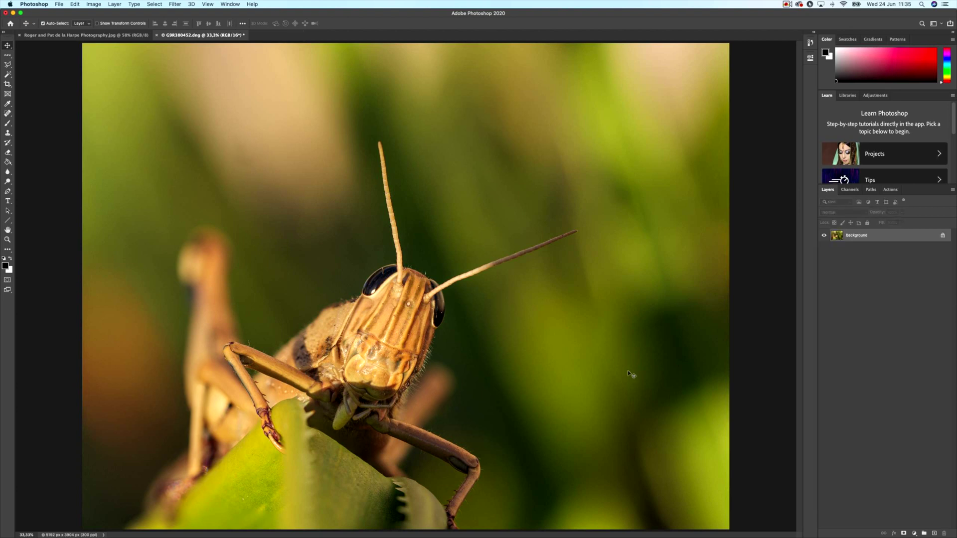
# Save and close the flattened grasshopper document, and select the resulting G9R380432-Edit-2.tif in Lightroom
pyautogui.click(158, 38)
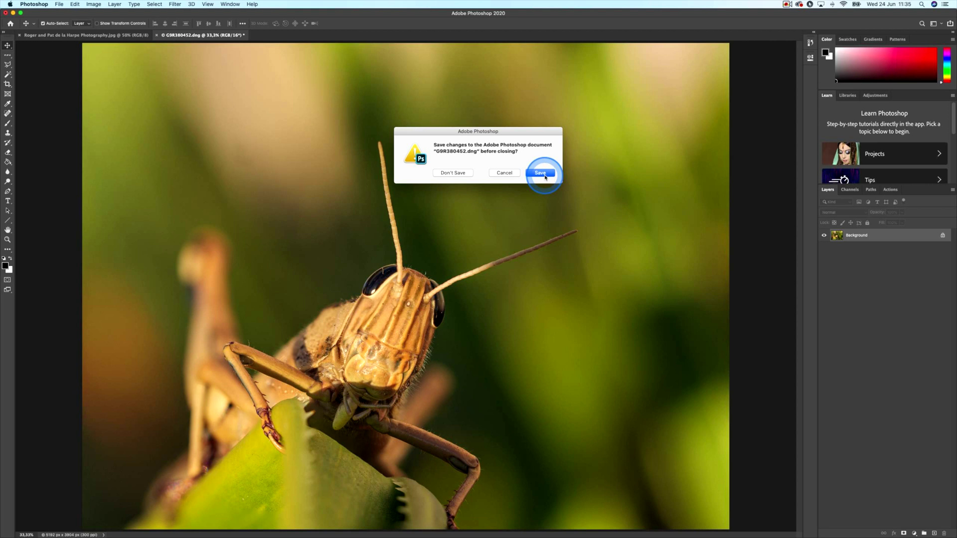
pyautogui.click(540, 173)
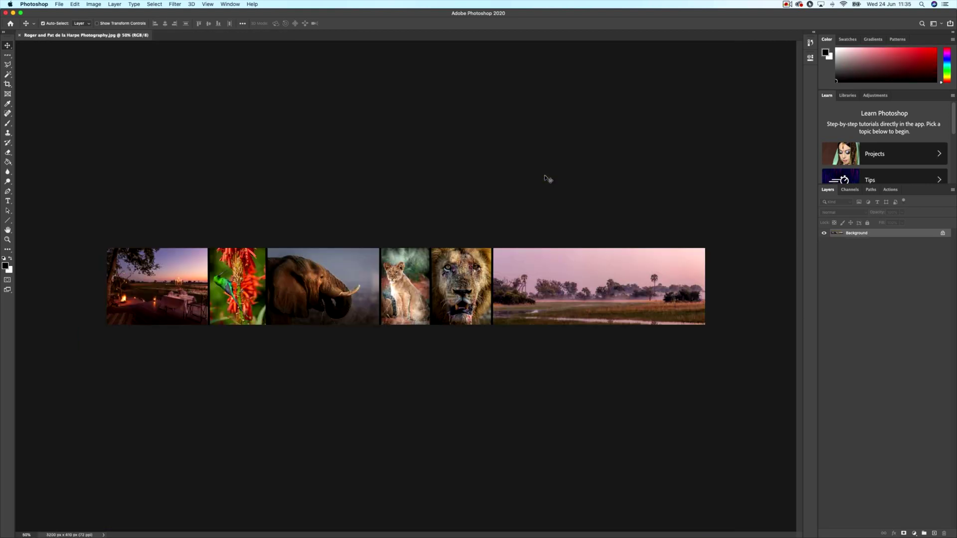
pyautogui.hotkey('ctrl', 'Right')
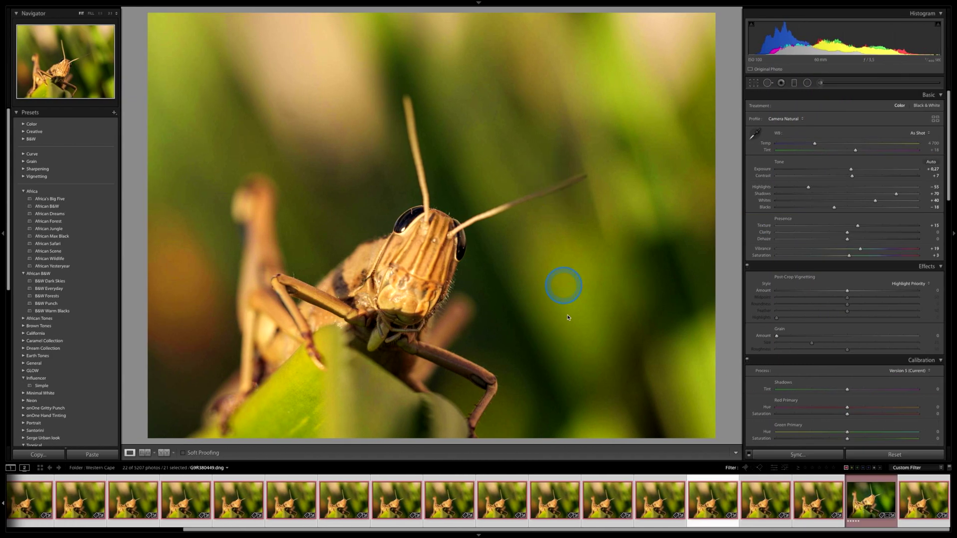
pyautogui.click(875, 501)
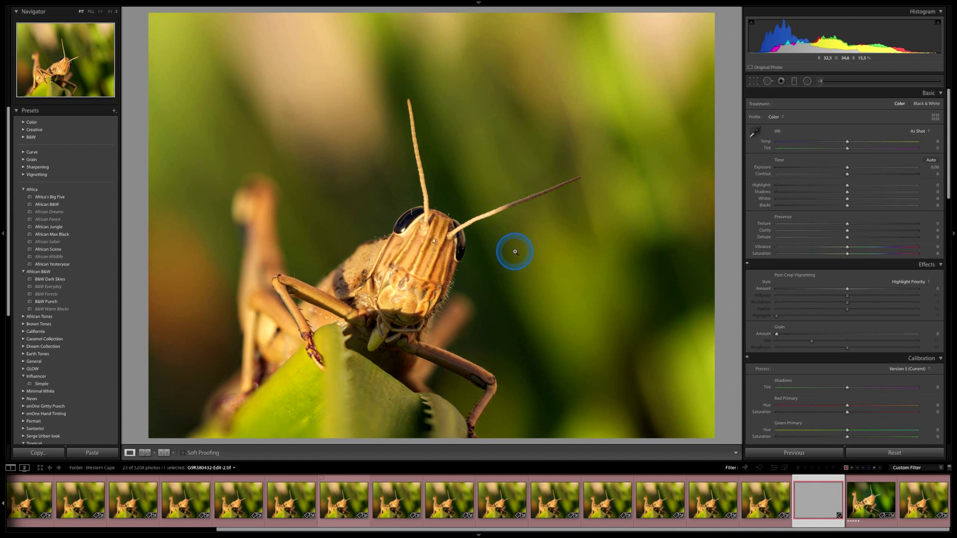
# Crop the stacked photo tighter around the grasshopper, keeping the Original aspect ratio
pyautogui.click(754, 81)
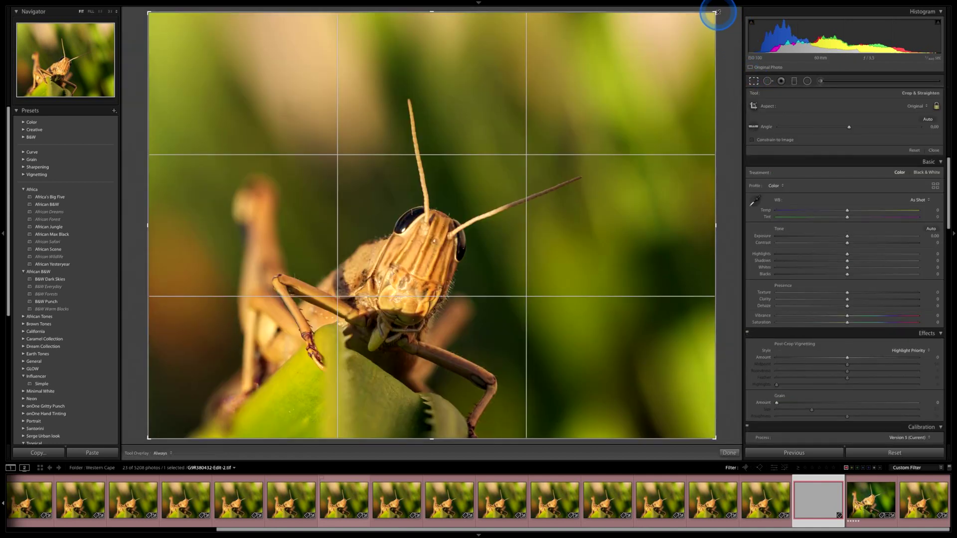
pyautogui.moveTo(671, 44); pyautogui.dragTo(669, 42)
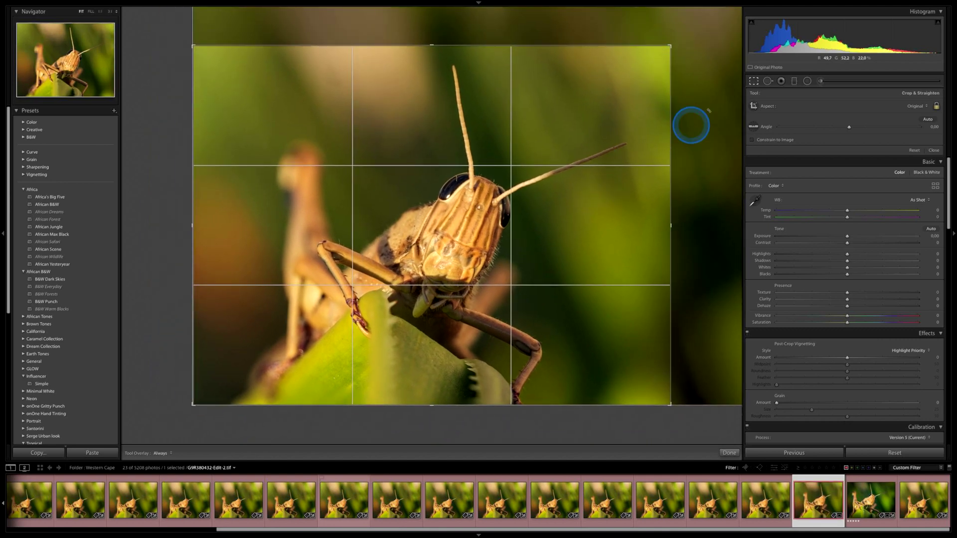
pyautogui.click(754, 80)
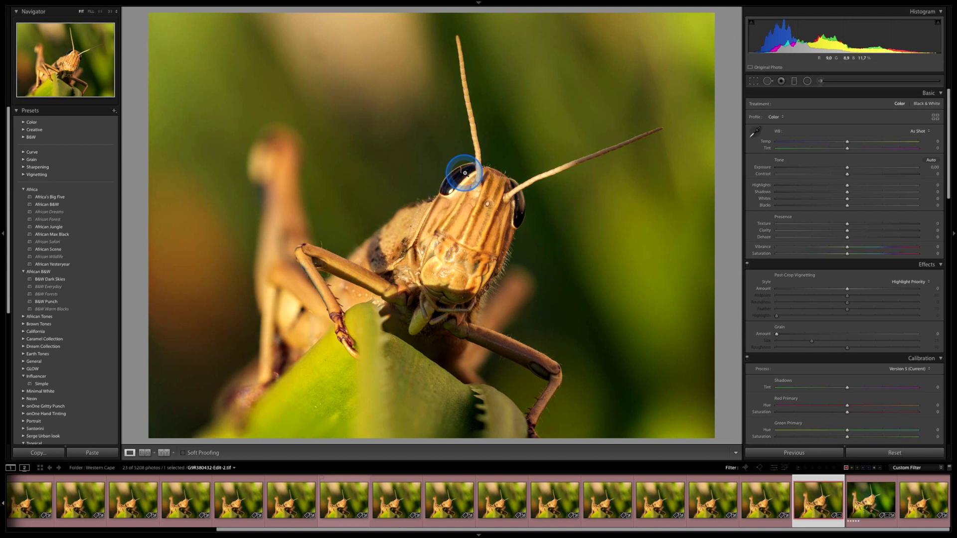
# Heal the thin hair-like mark on the grasshopper's large dark eye using Spot Removal at size 12 and opacity 100
pyautogui.click(464, 173)
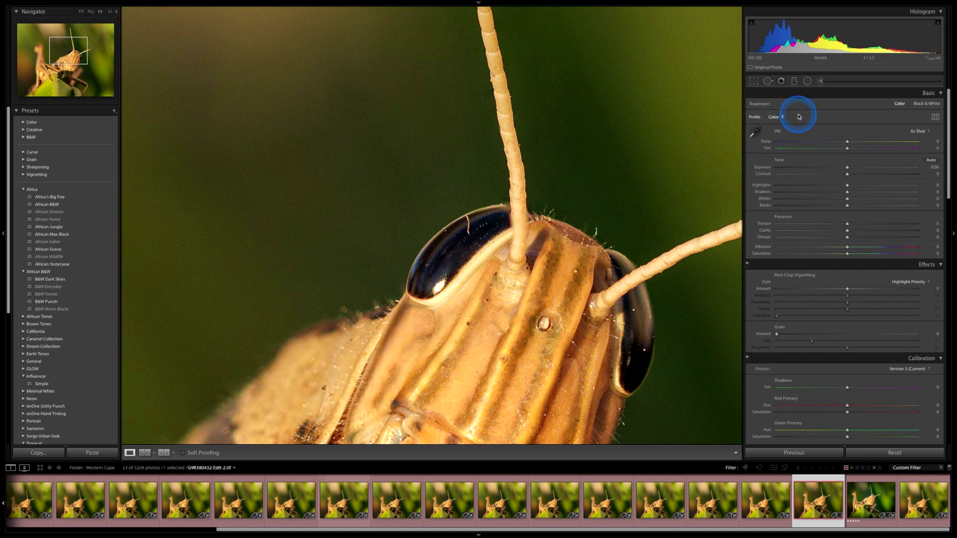
pyautogui.click(768, 81)
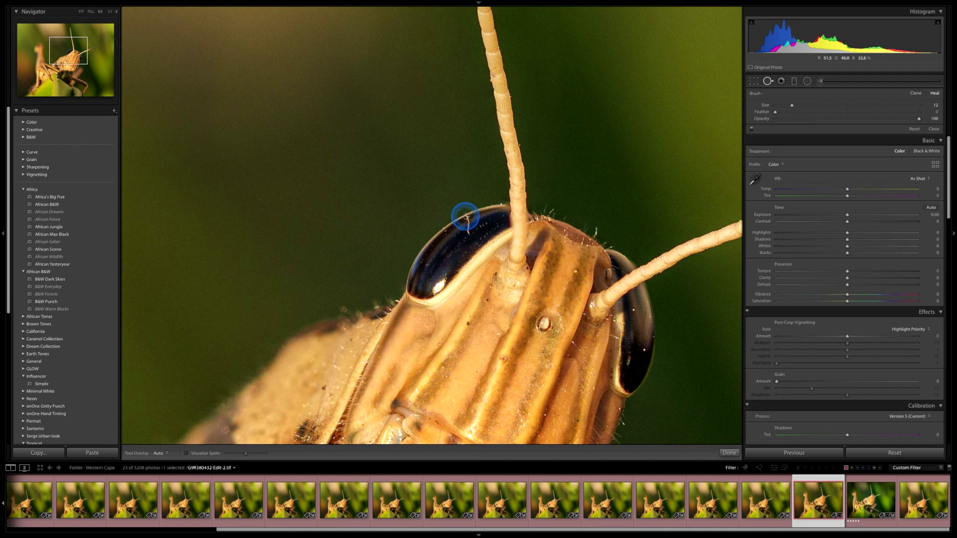
pyautogui.click(466, 218)
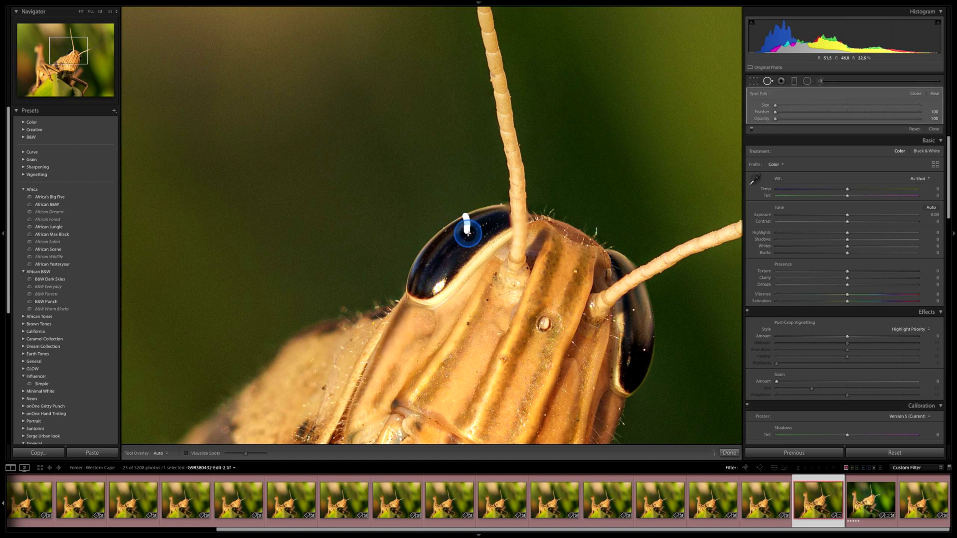
pyautogui.moveTo(468, 234); pyautogui.dragTo(468, 235)
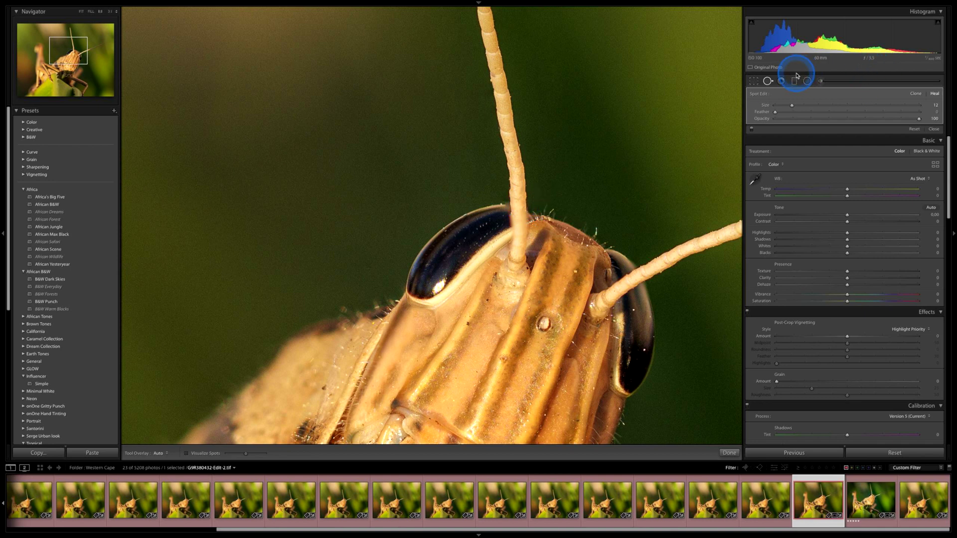
pyautogui.click(767, 82)
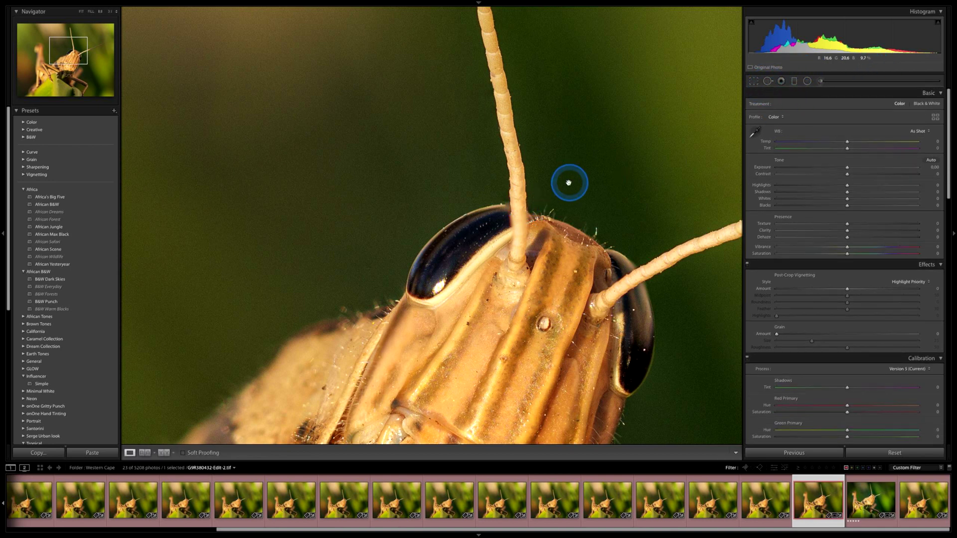
# Set the Post-Crop Vignetting amount to -30 for the stacked photo
pyautogui.click(484, 181)
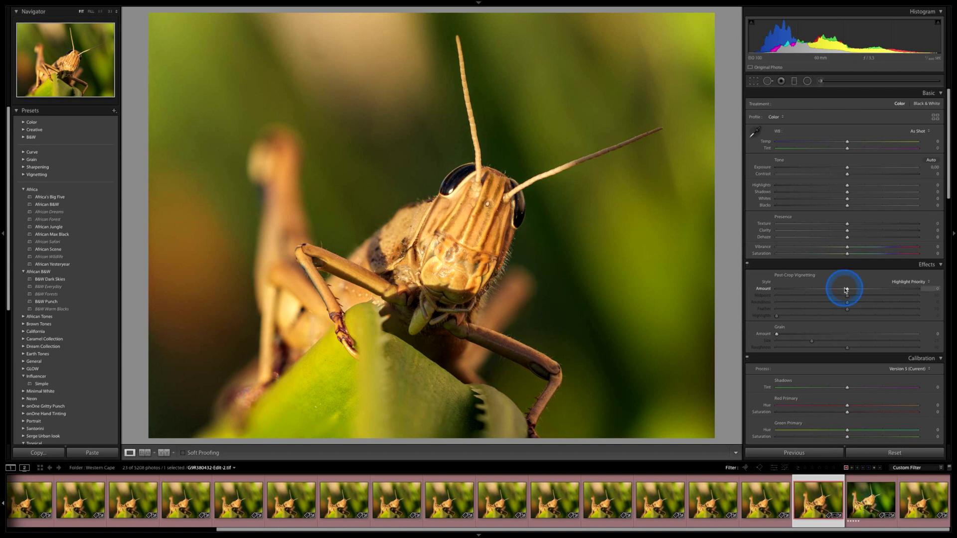
pyautogui.moveTo(847, 291); pyautogui.dragTo(827, 291)
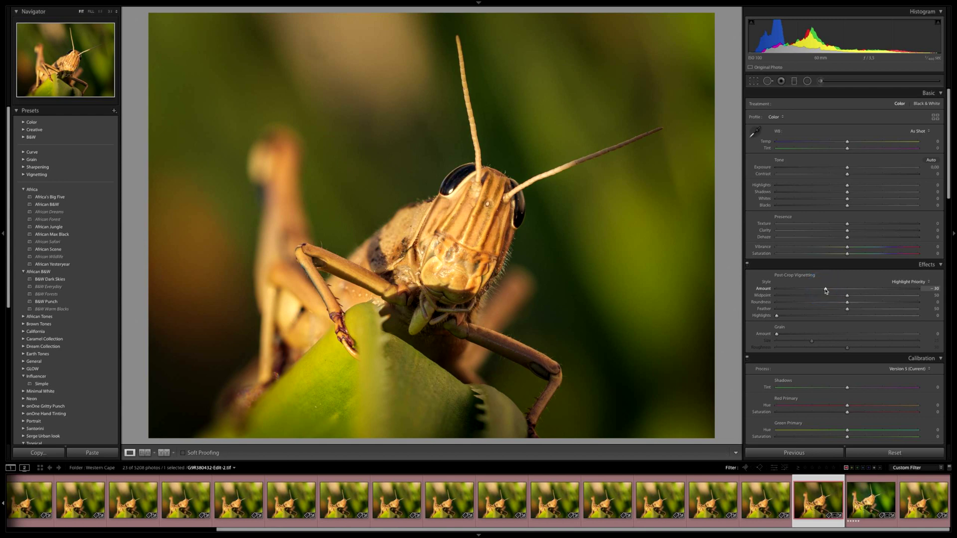
# Examine the sharpness of the grasshopper's face, mouthparts, front legs and eyes at close zoom
pyautogui.click(436, 243)
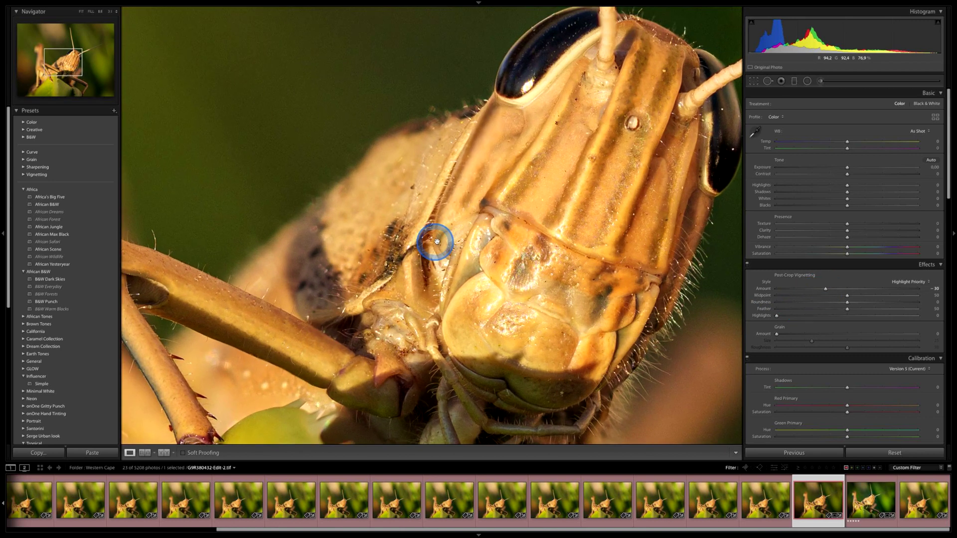
pyautogui.moveTo(506, 231); pyautogui.dragTo(457, 177)
pyautogui.moveTo(518, 250); pyautogui.dragTo(487, 190)
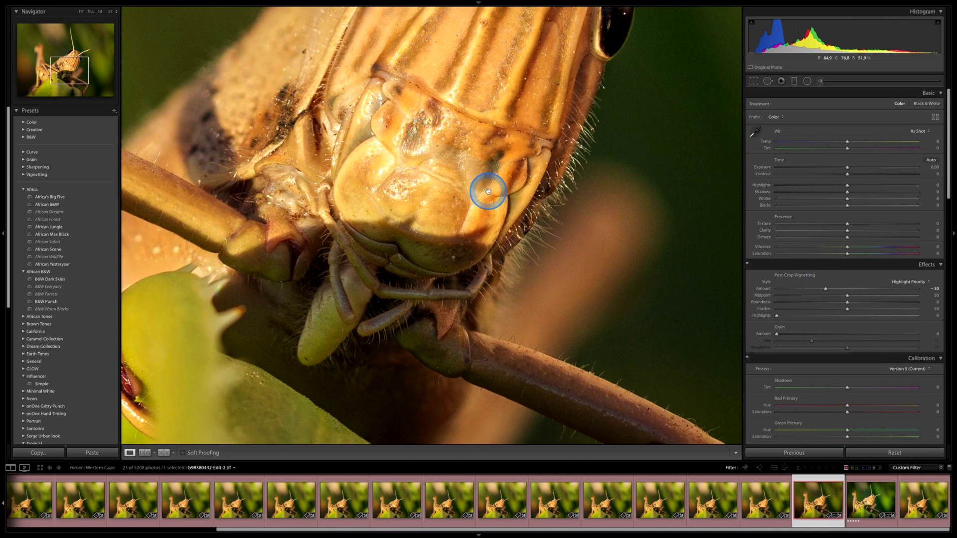
pyautogui.moveTo(376, 164); pyautogui.dragTo(472, 160)
pyautogui.moveTo(373, 180); pyautogui.dragTo(523, 145)
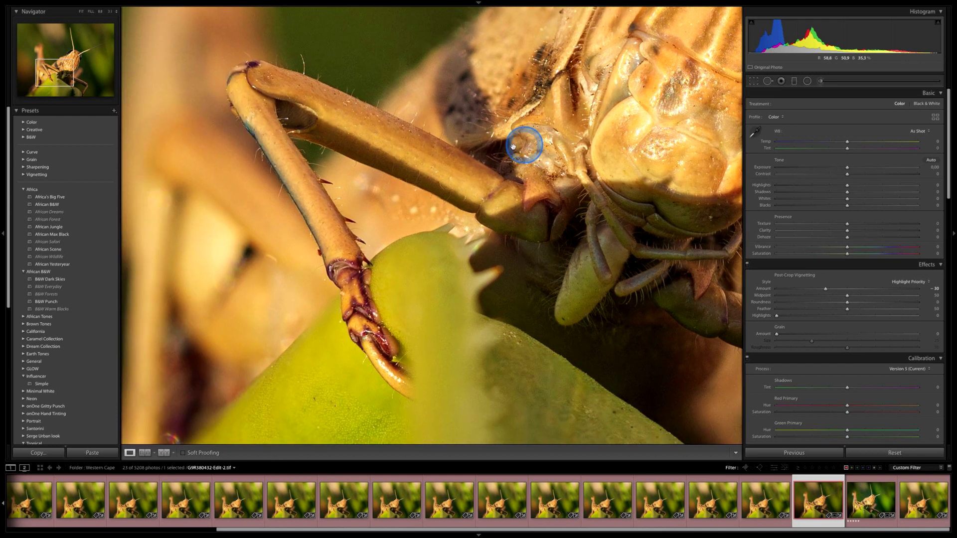
pyautogui.moveTo(600, 145); pyautogui.dragTo(540, 181)
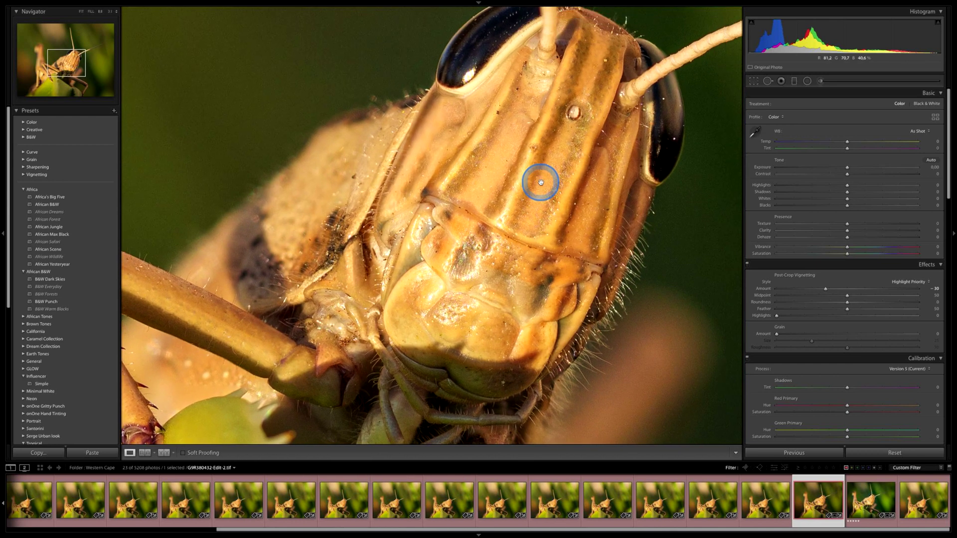
pyautogui.click(540, 182)
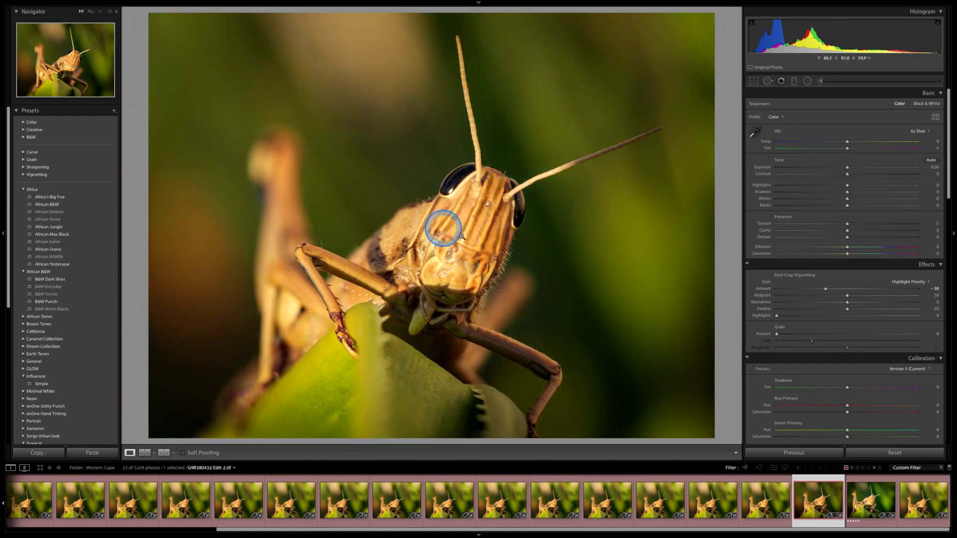